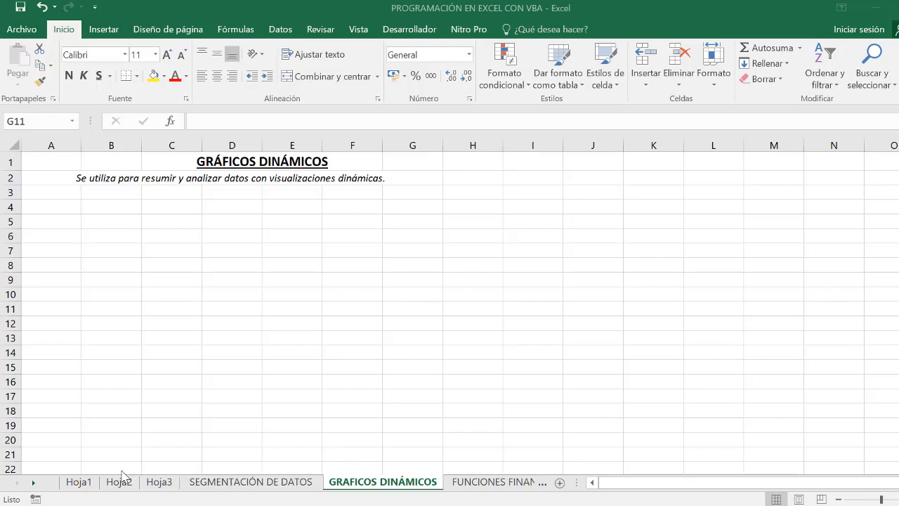
- Review the source table on SEGMENTACIÓN DE DATOS and the pivot tables on Hoja1, Hoja2 and Hoja3
left_click(251, 483)
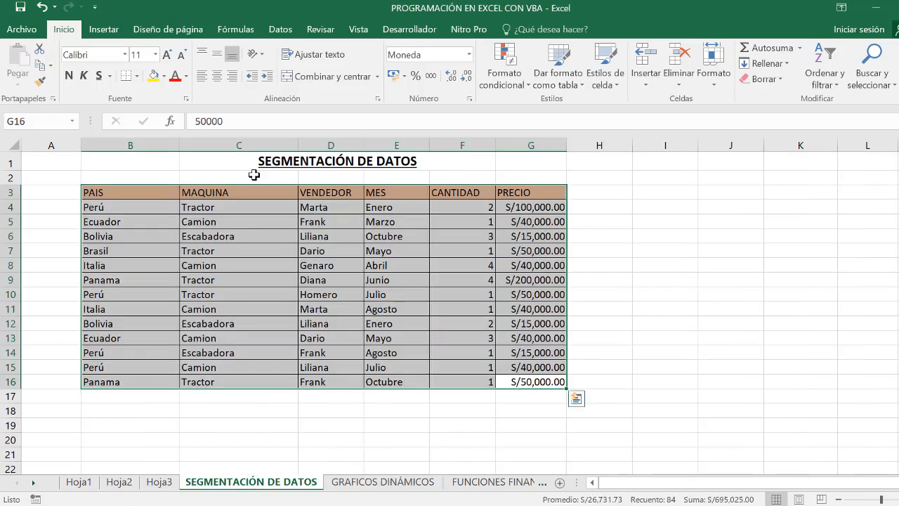
left_click(83, 483)
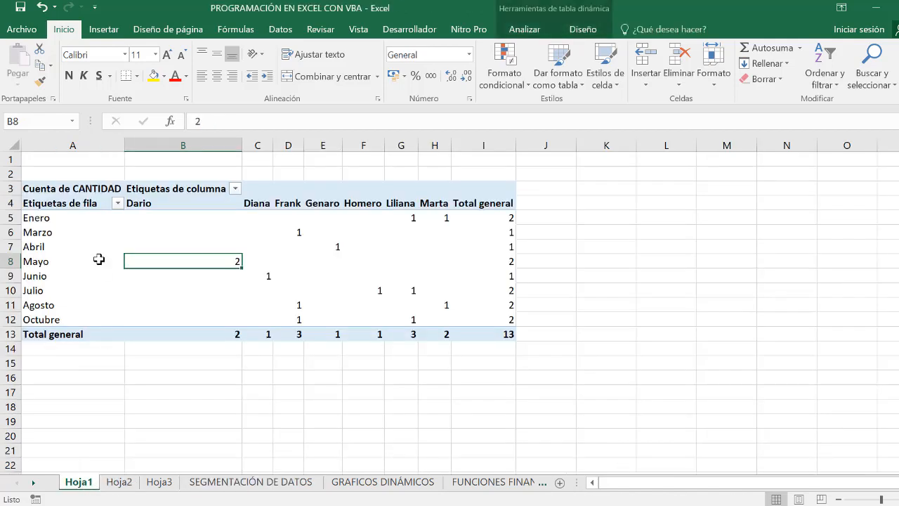
left_click(119, 484)
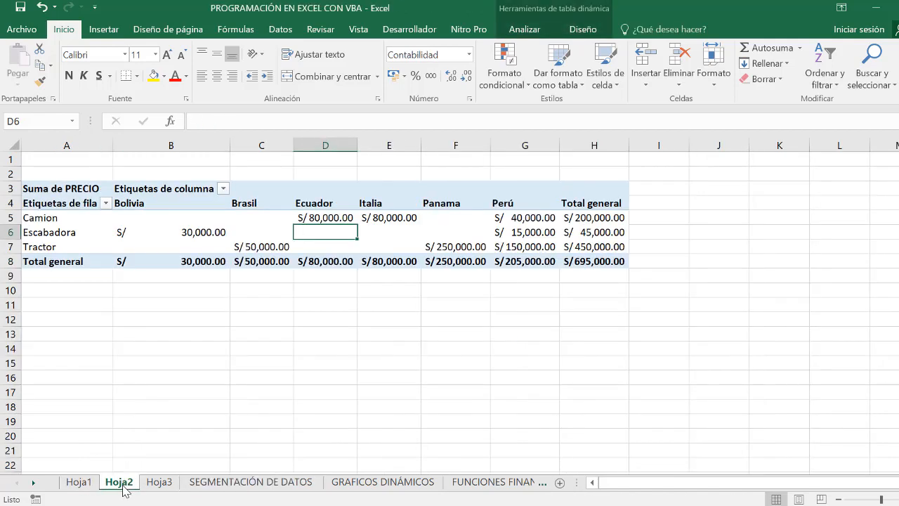
left_click(159, 483)
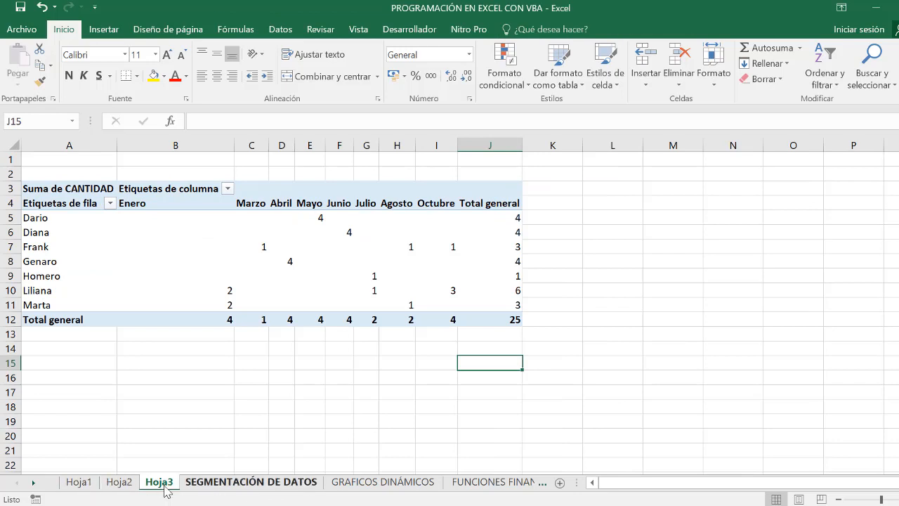
- Insert a Columna agrupada 3D pivot chart from the pivot table on Hoja1 and reposition the chart
left_click(85, 483)
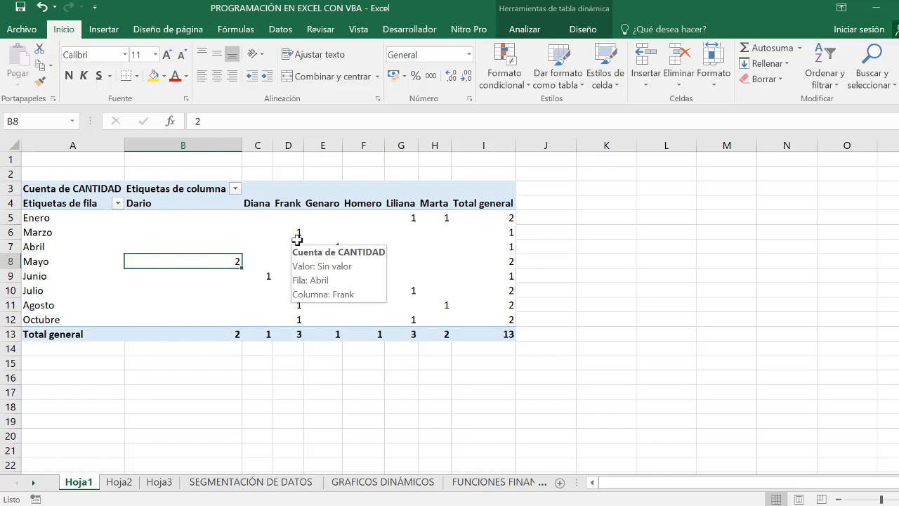
left_click(347, 249)
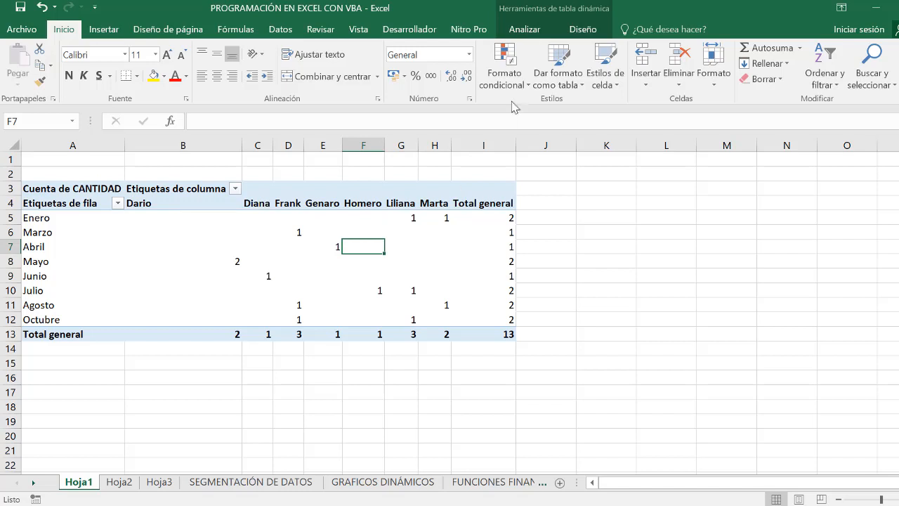
left_click(524, 31)
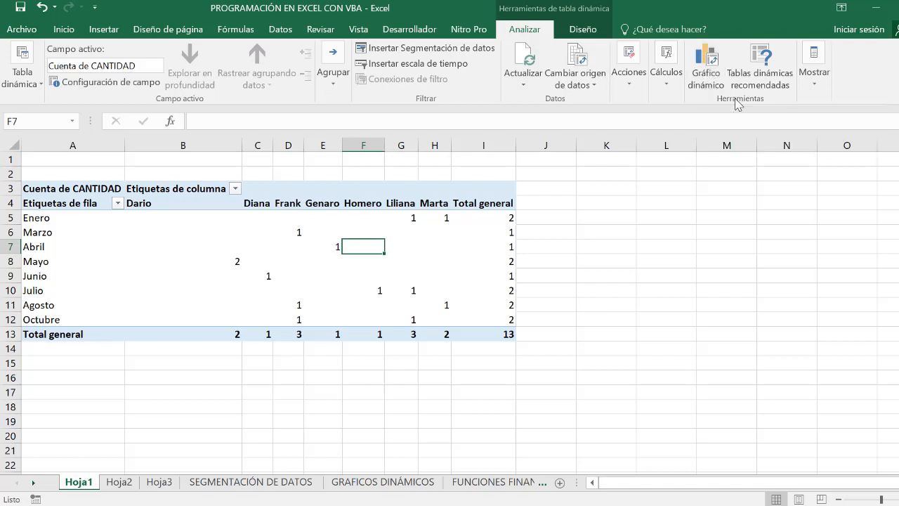
left_click(706, 75)
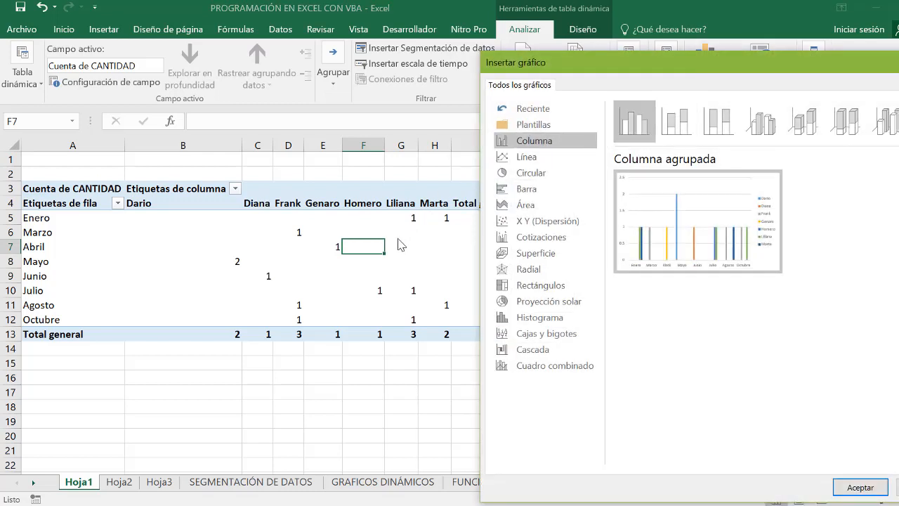
mouse_move(644, 256)
left_click(679, 130)
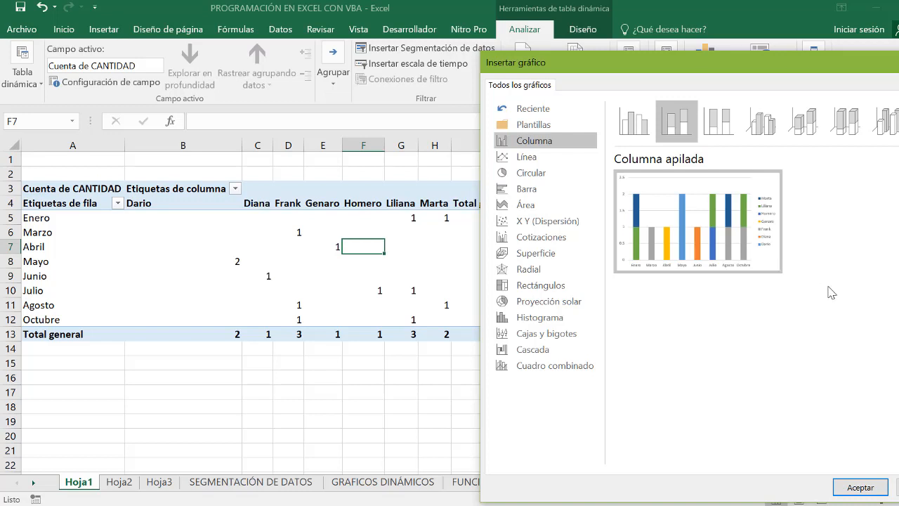
left_click(718, 121)
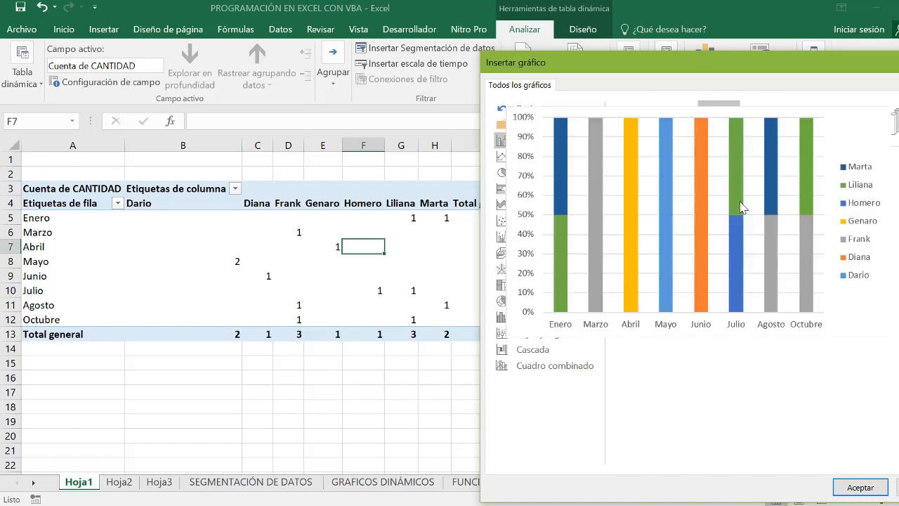
mouse_move(740, 208)
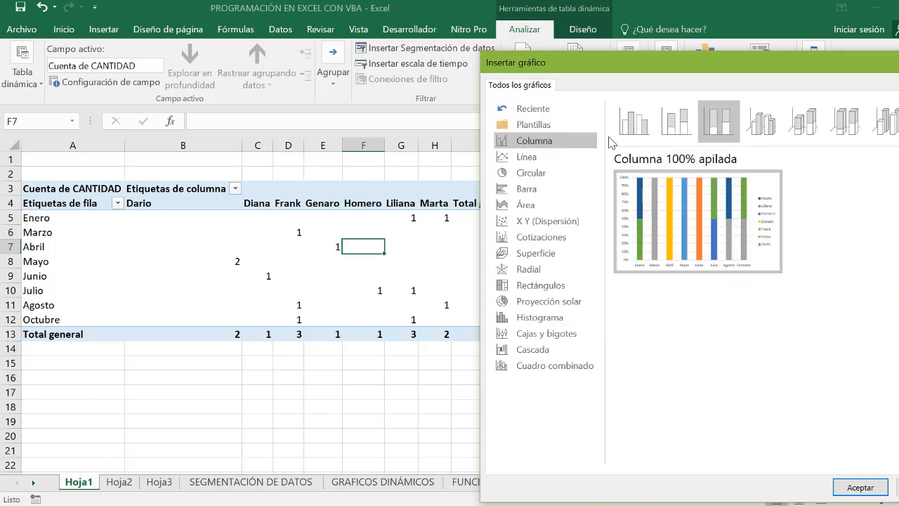
left_click(756, 139)
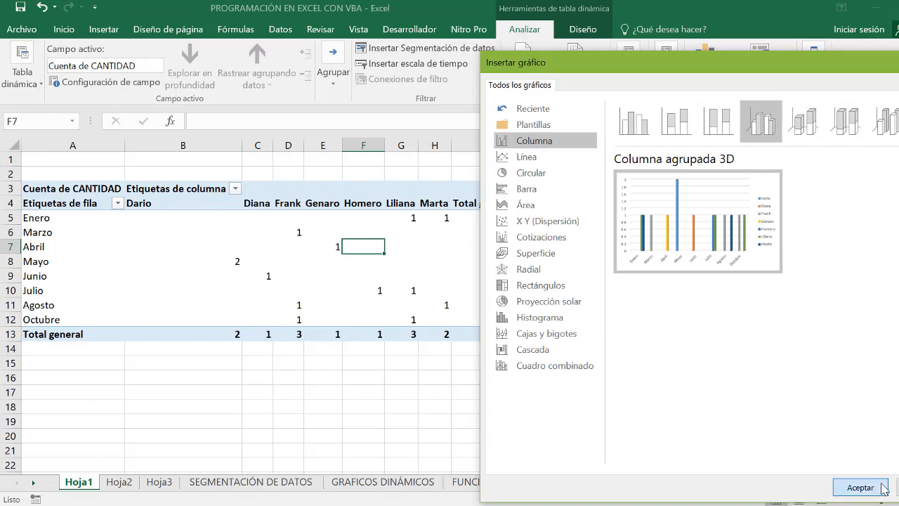
left_click(860, 487)
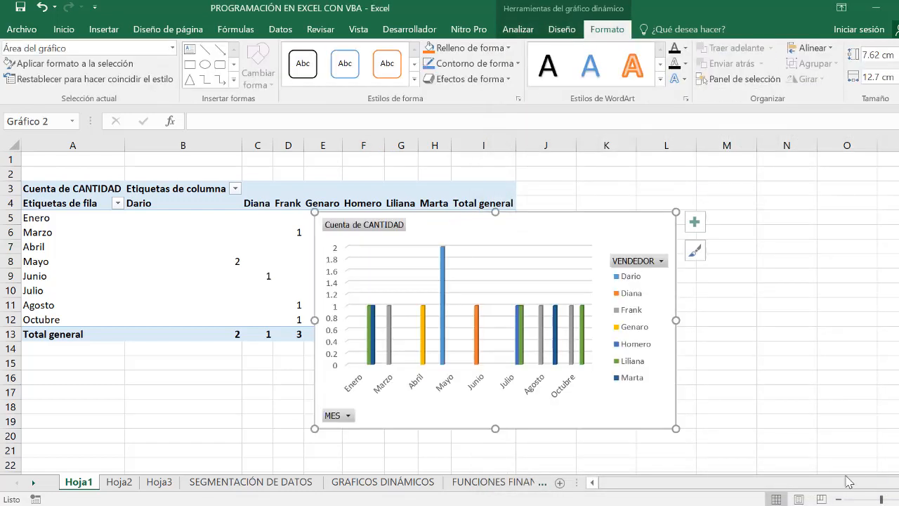
left_click_drag(535, 217, 581, 295)
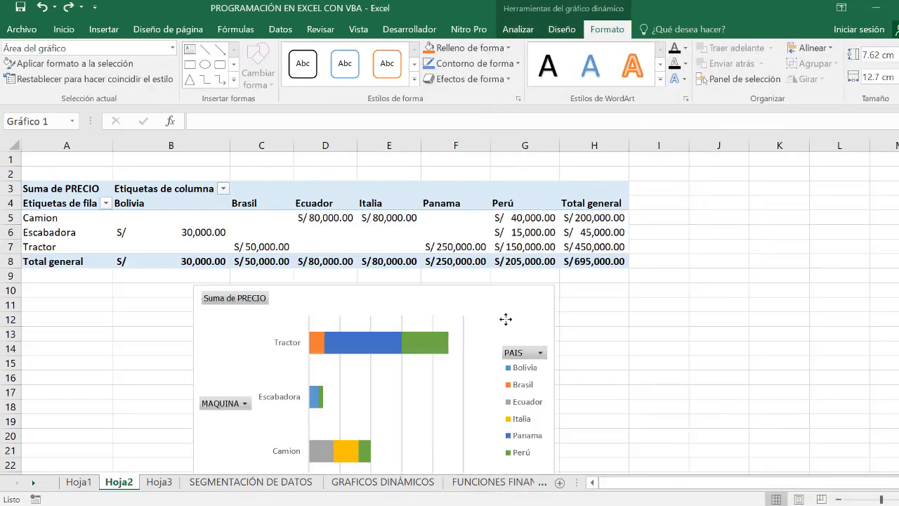
- Apply the fifth chart style and the third multicolor palette (orange, yellow, green) to the stacked bar pivot chart on Hoja2
left_click(562, 29)
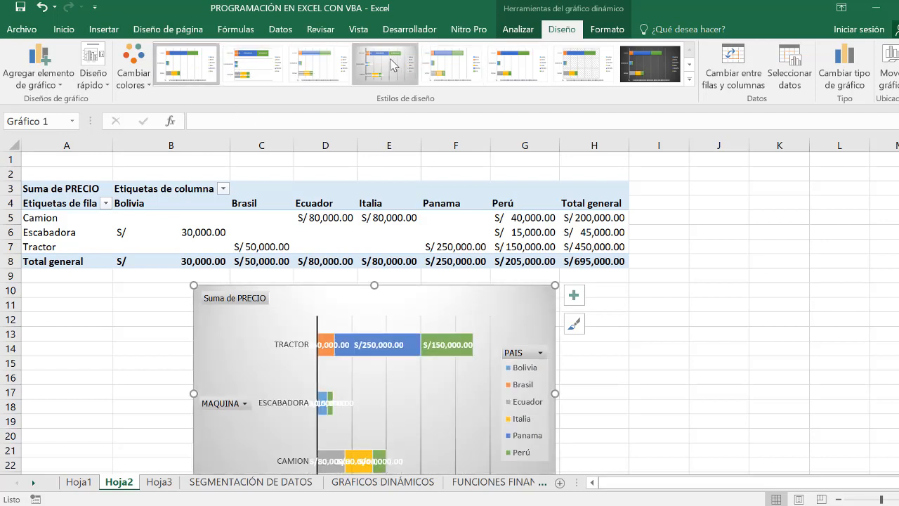
left_click(437, 65)
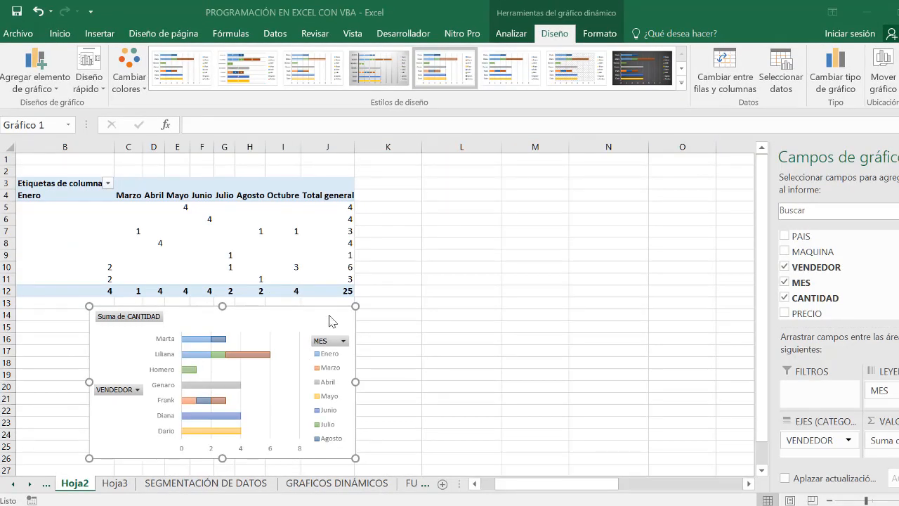
left_click(329, 319)
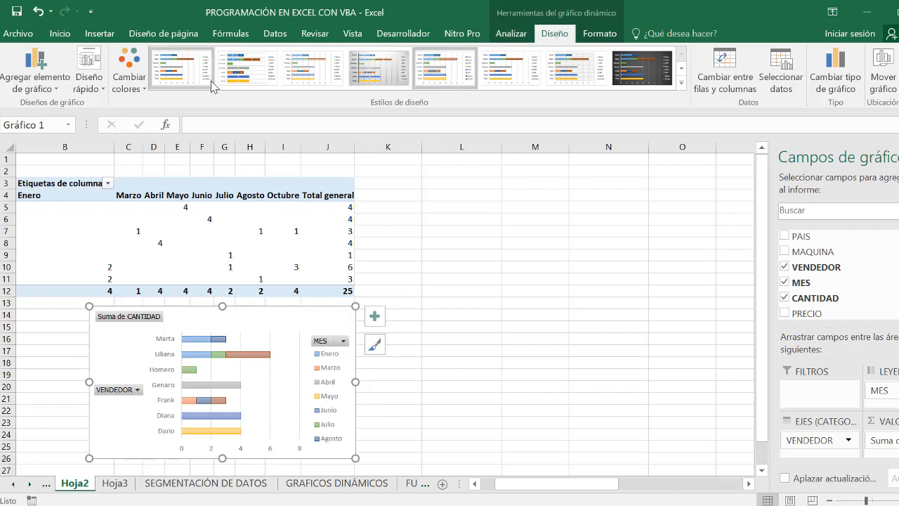
left_click(139, 90)
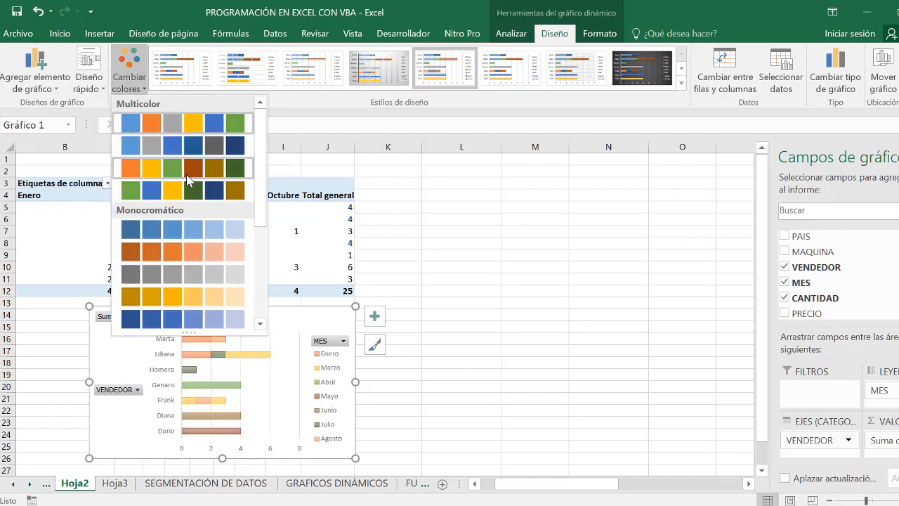
left_click(173, 169)
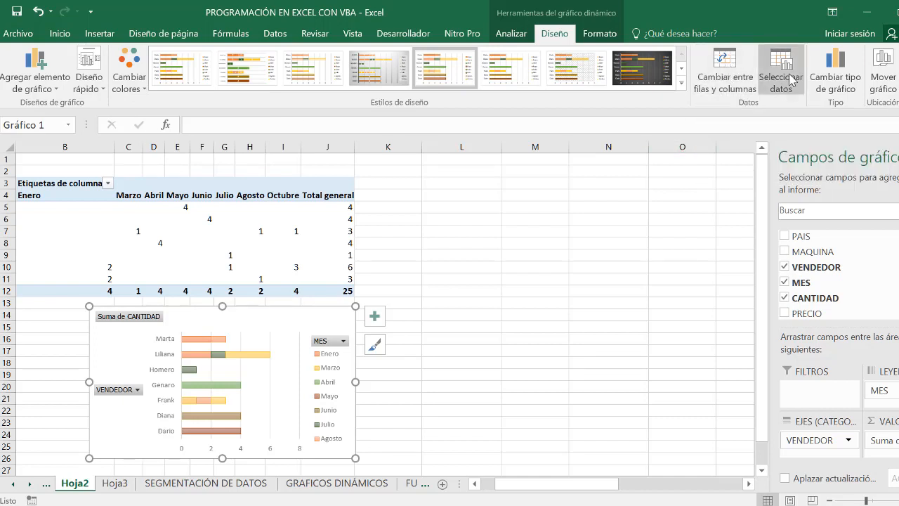
- Hide the pivot chart's field list and show it again
left_click(854, 90)
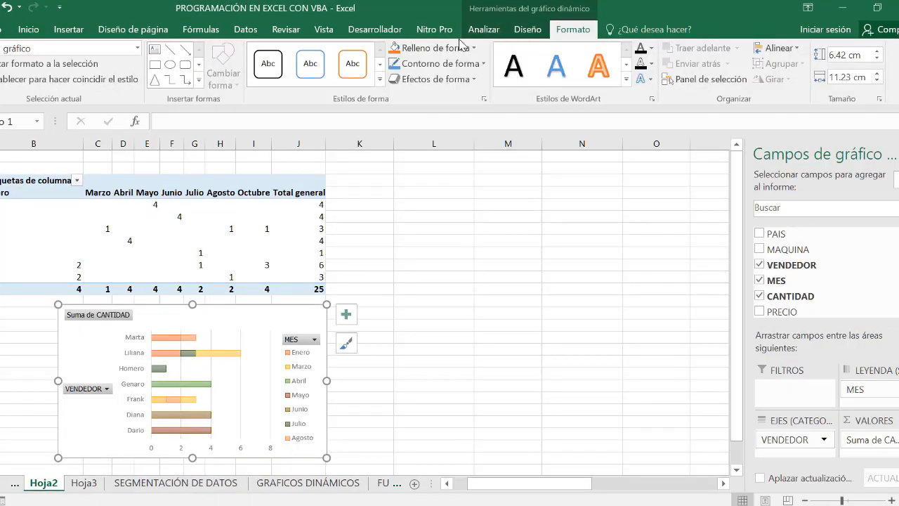
left_click(481, 31)
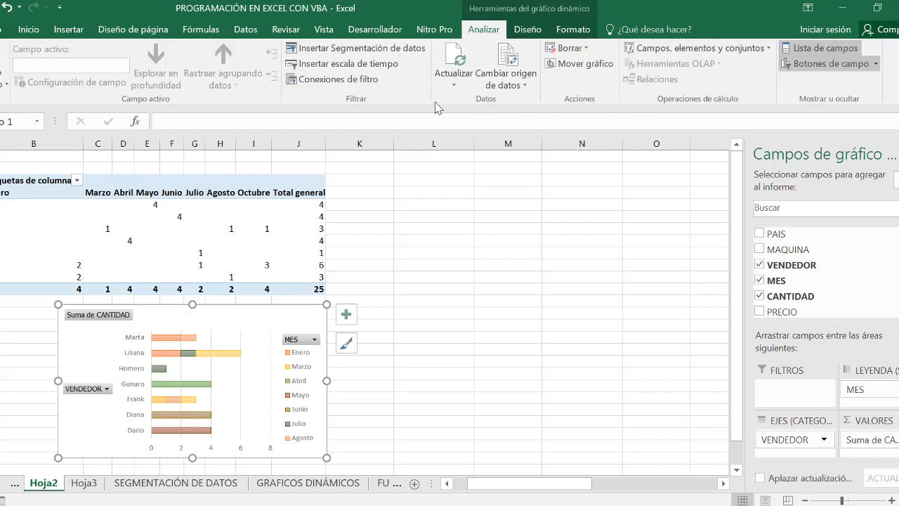
left_click(837, 54)
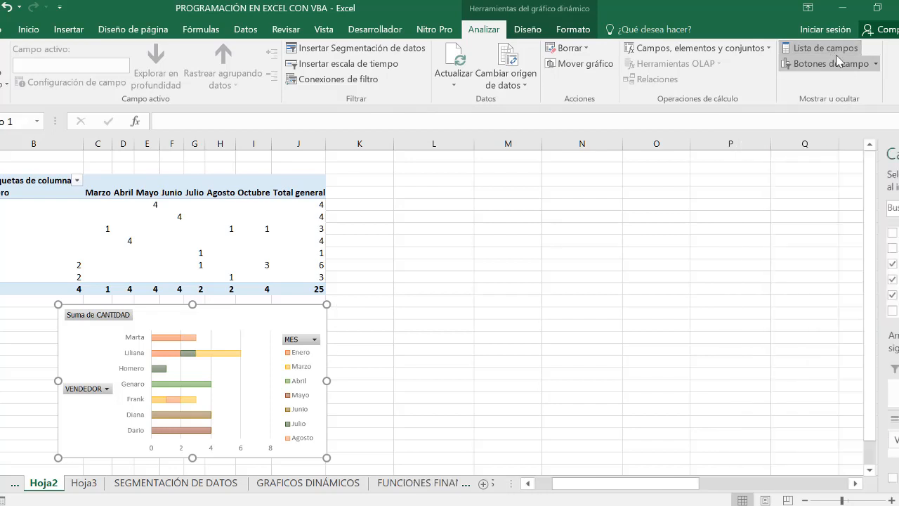
left_click(843, 54)
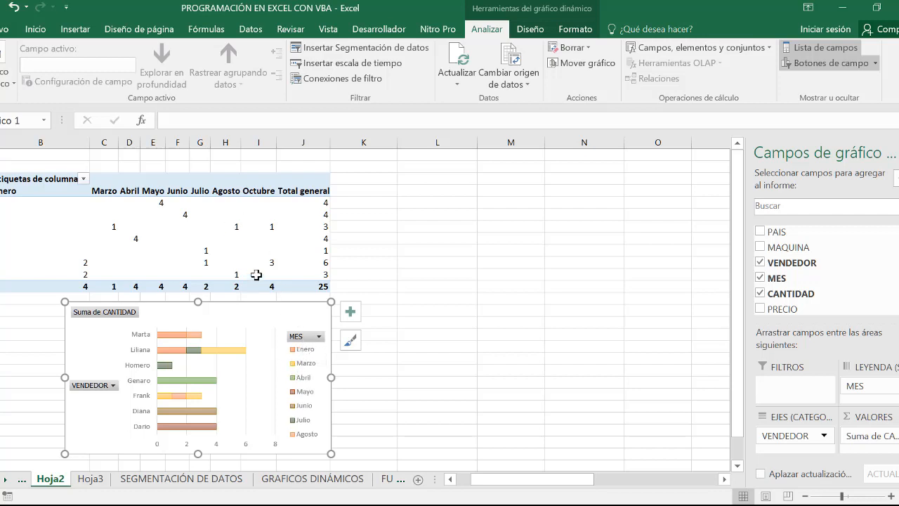
- Filter the pivot chart's MES field to exclude Enero and Marzo
left_click(319, 338)
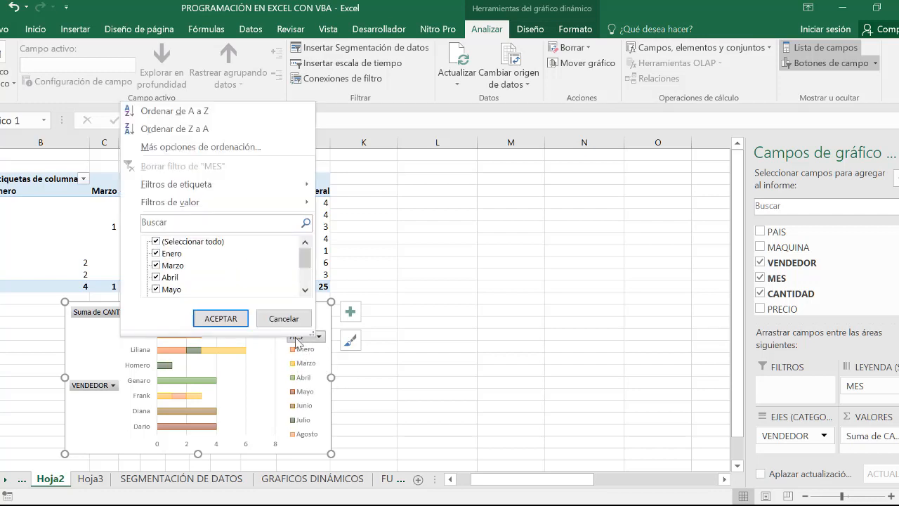
left_click(156, 265)
left_click(156, 253)
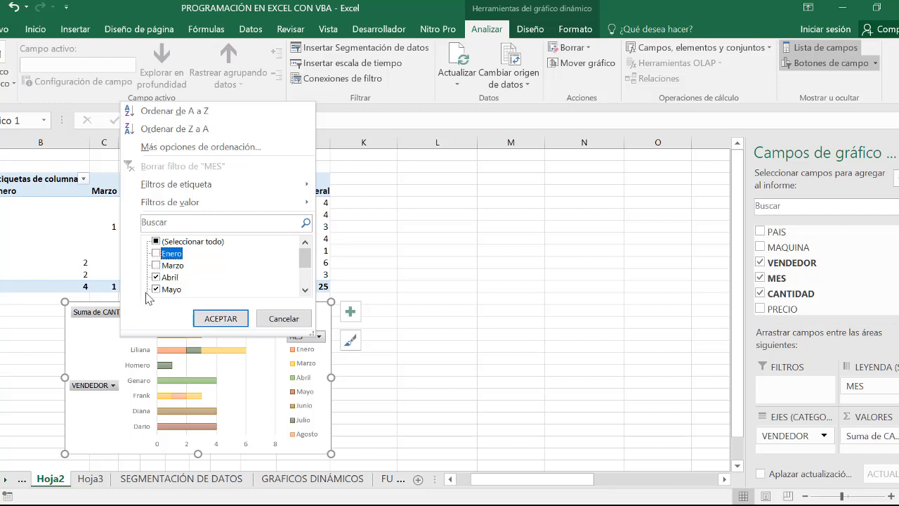
left_click(220, 318)
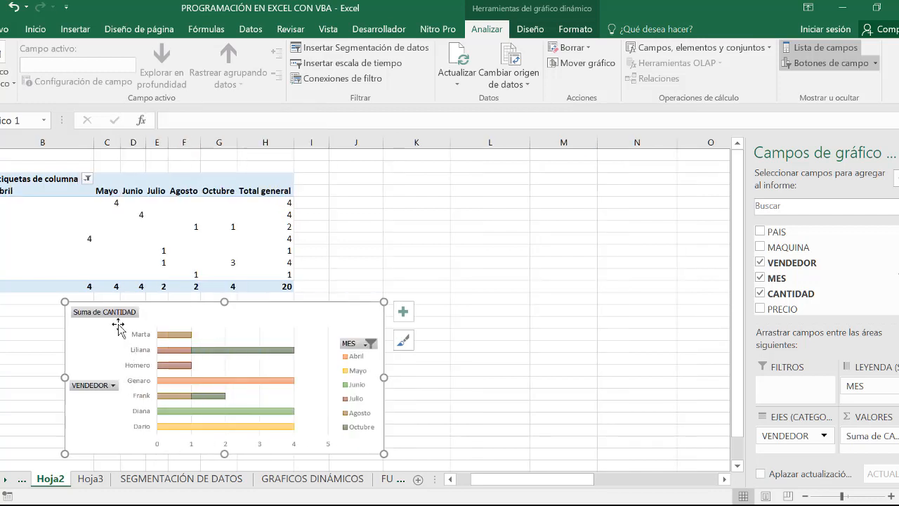
- Filter the pivot chart's VENDEDOR field to keep only the first vendor in the list
left_click(112, 385)
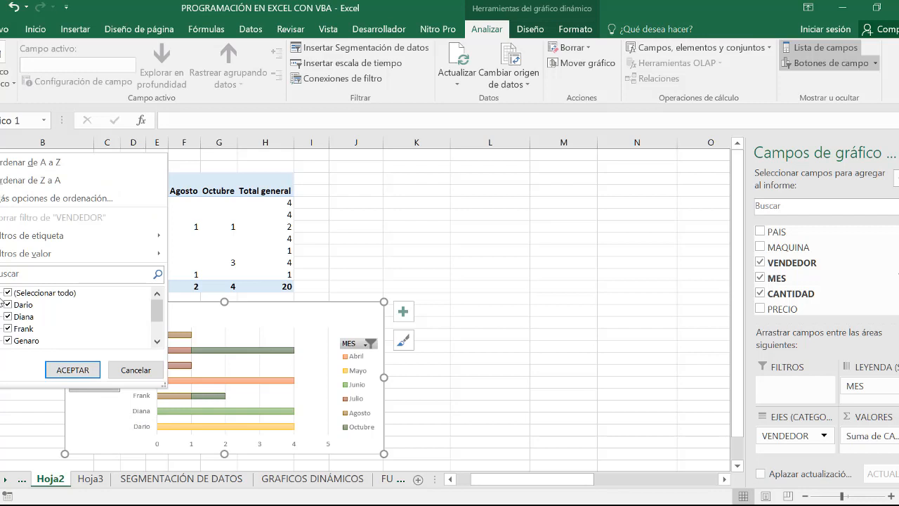
left_click(8, 293)
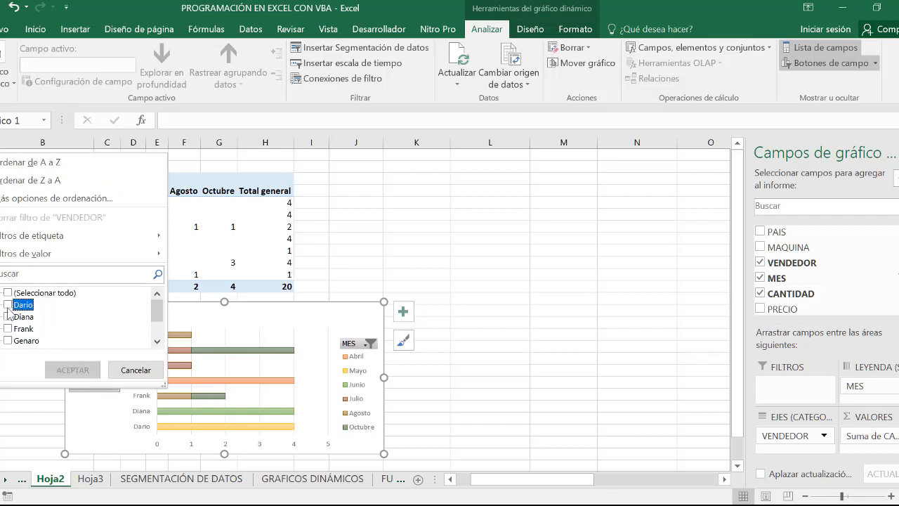
left_click(8, 305)
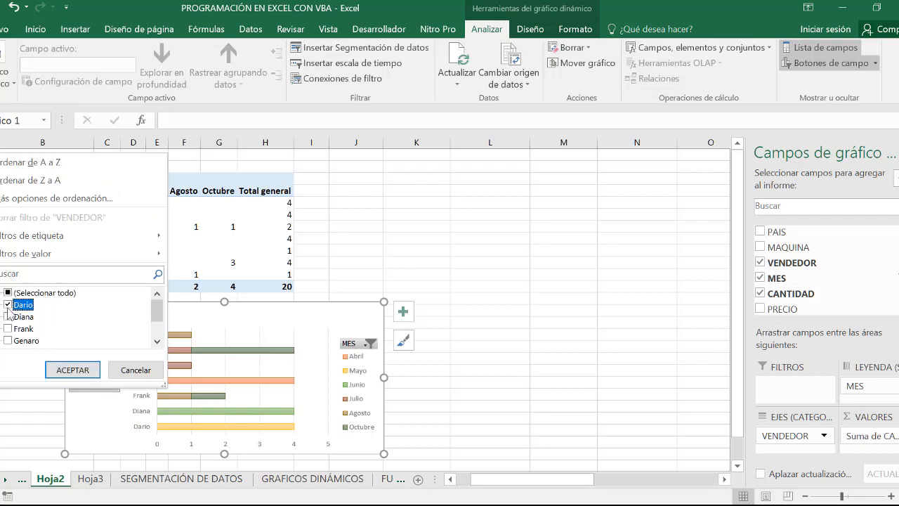
left_click(81, 374)
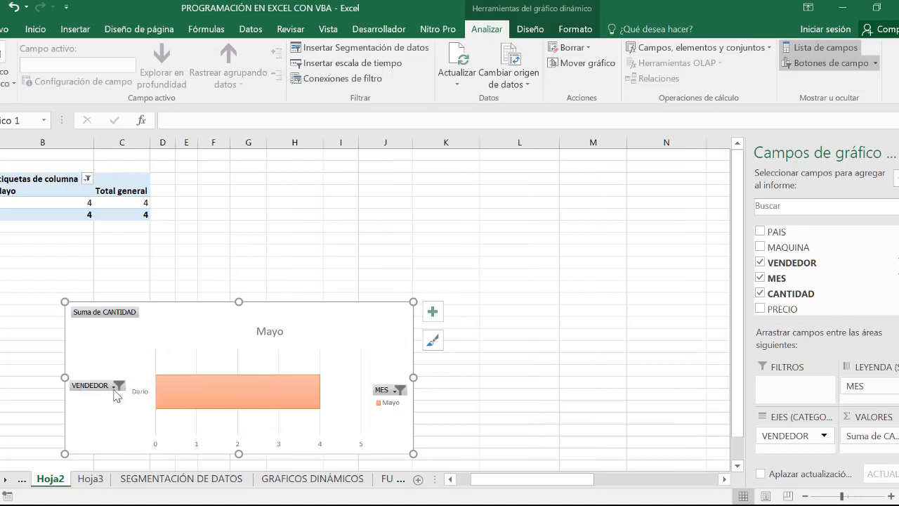
- Clear the filter on the pivot chart's MES field
left_click(399, 391)
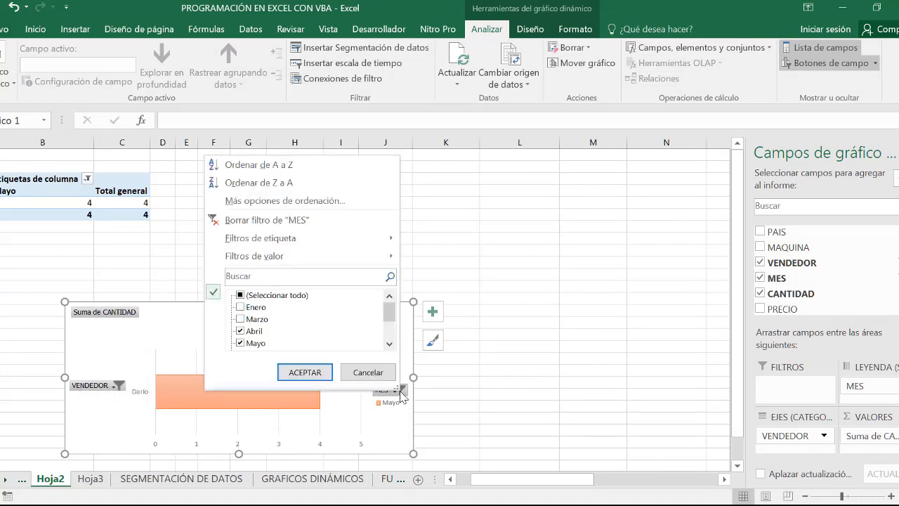
left_click(352, 218)
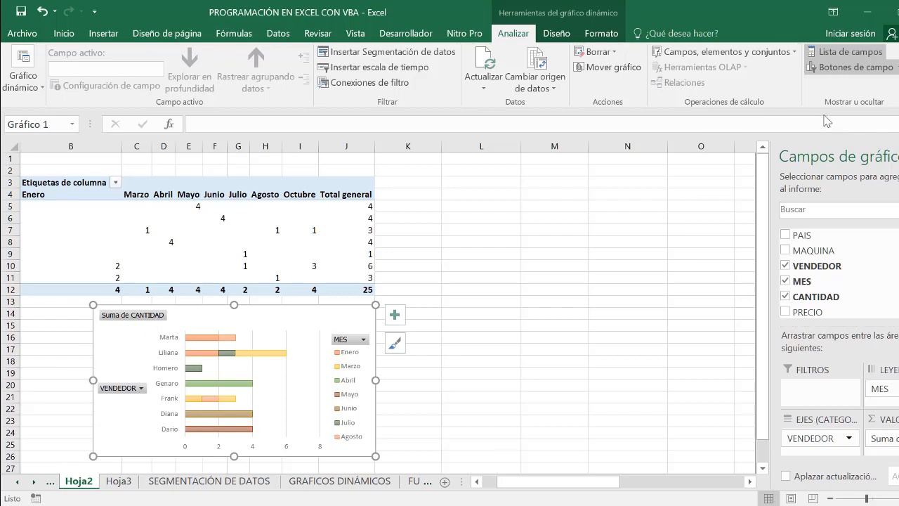
- Toggle the field buttons on the Hoja2 pivot chart and view the list of chart elements for the Hoja1 chart
left_click(864, 68)
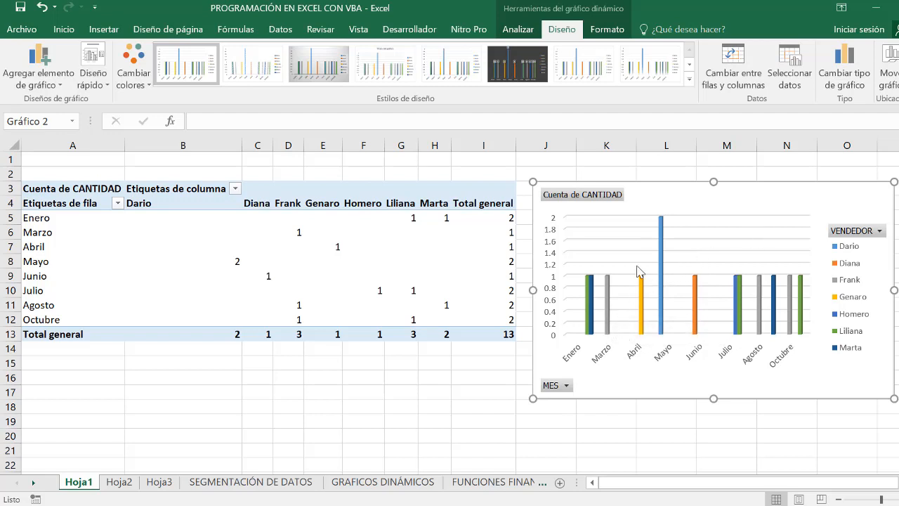
key("plus")
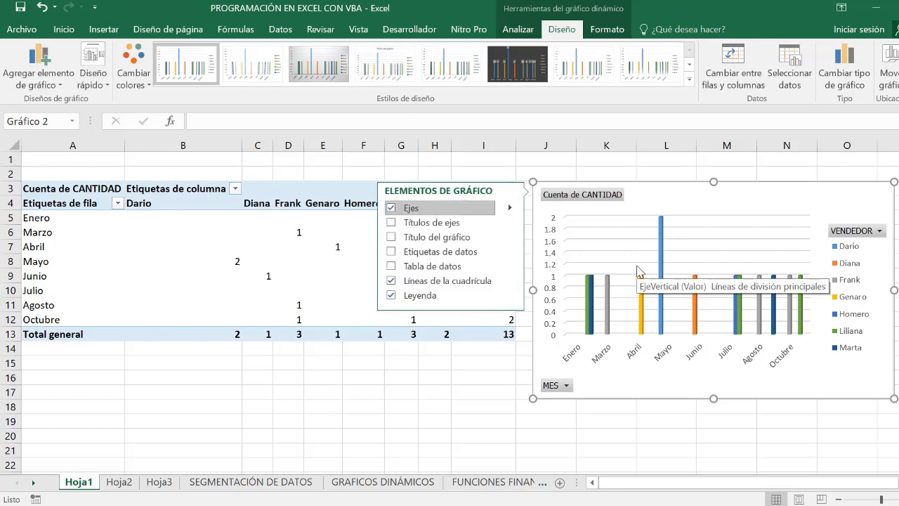
left_click(378, 483)
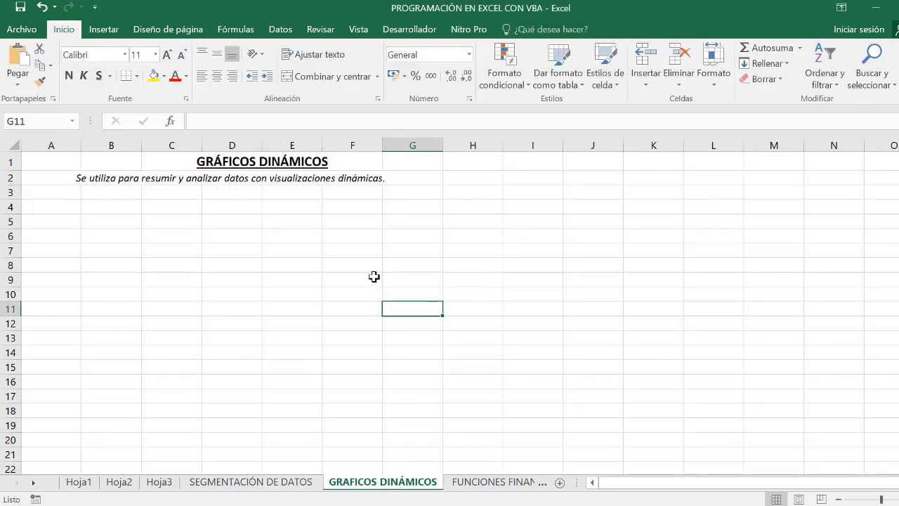
- Paste the copied pivot chart into the GRAFICOS DINÁMICOS sheet and arrange the three pivot charts side by side below the heading
key("ctrl+v")
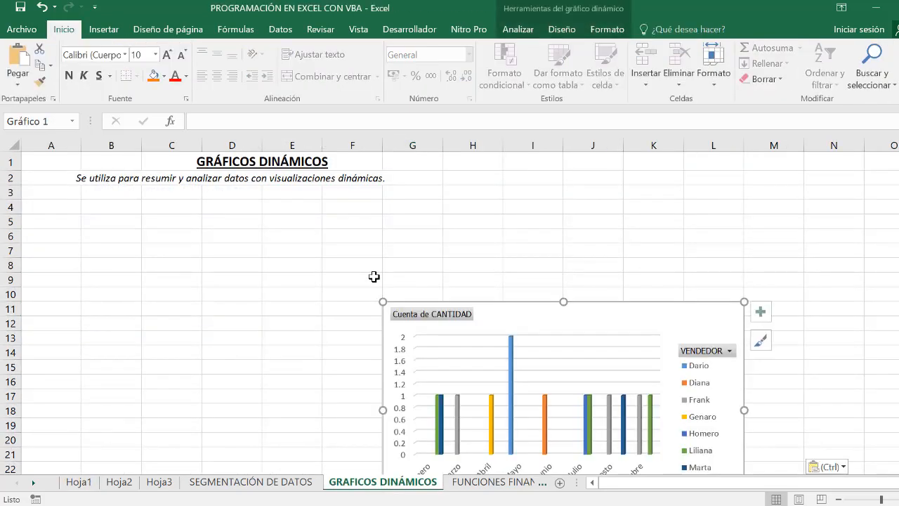
left_click_drag(502, 317, 334, 257)
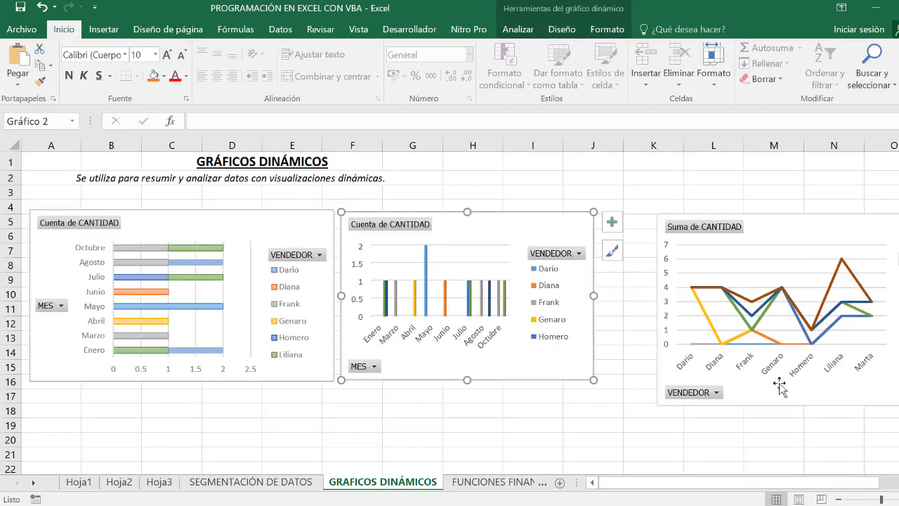
left_click_drag(780, 386, 723, 373)
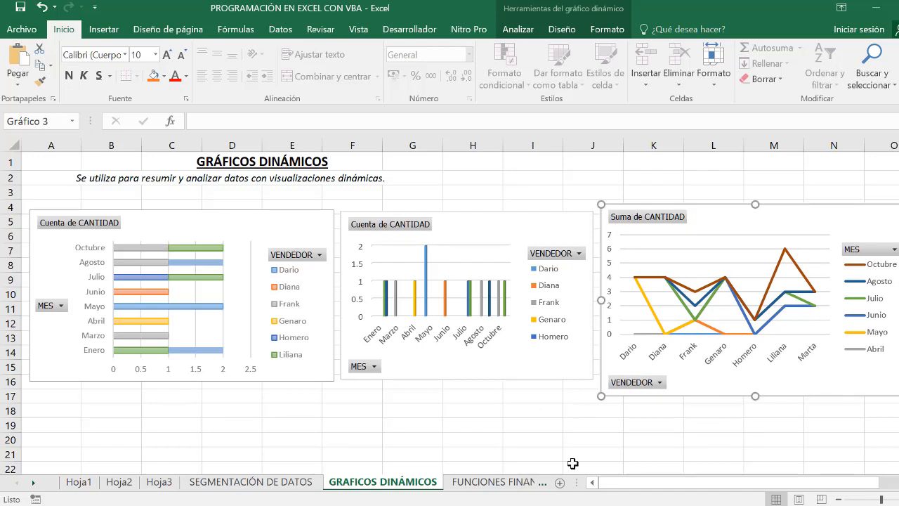
left_click(516, 447)
- Insert PAIS and MES slicers for the bar pivot chart
left_click(295, 362)
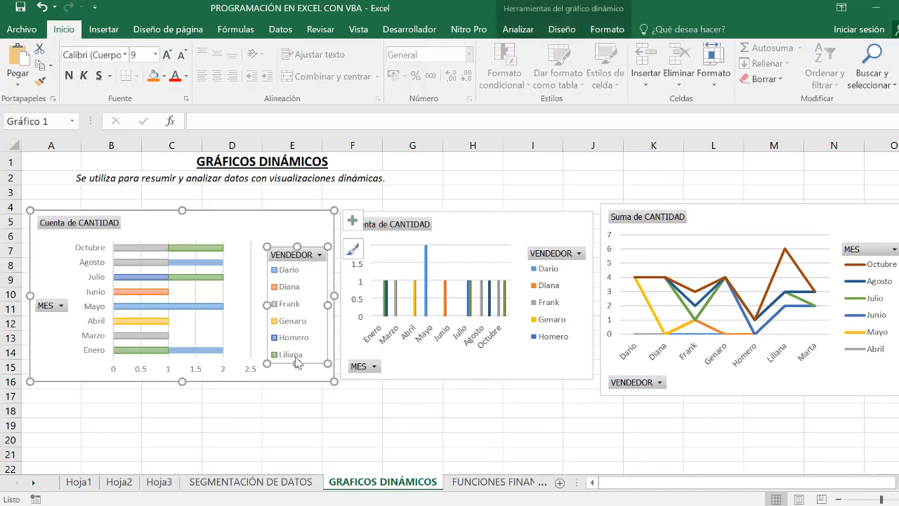
left_click(314, 222)
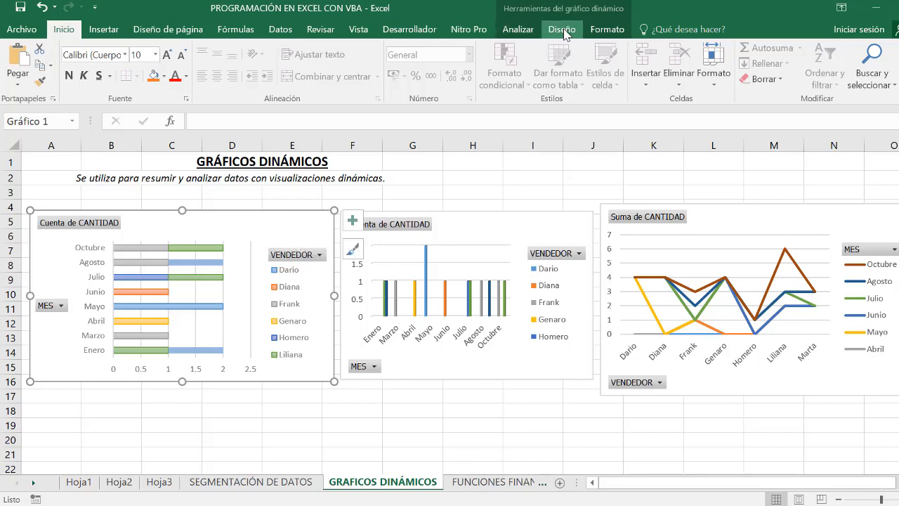
left_click(518, 29)
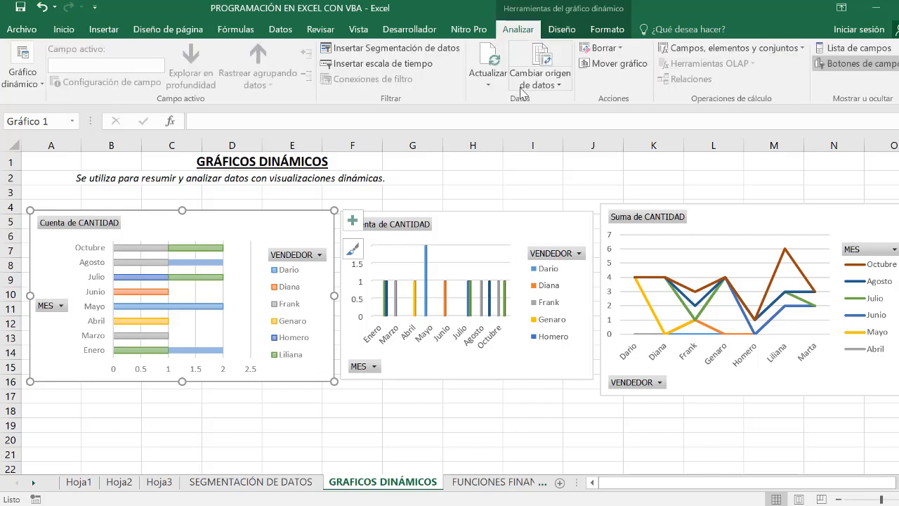
left_click(374, 48)
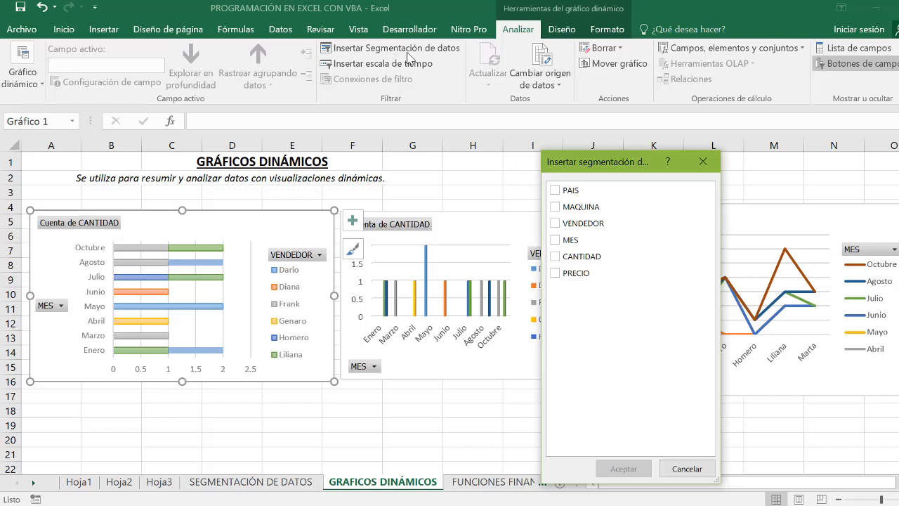
left_click(556, 192)
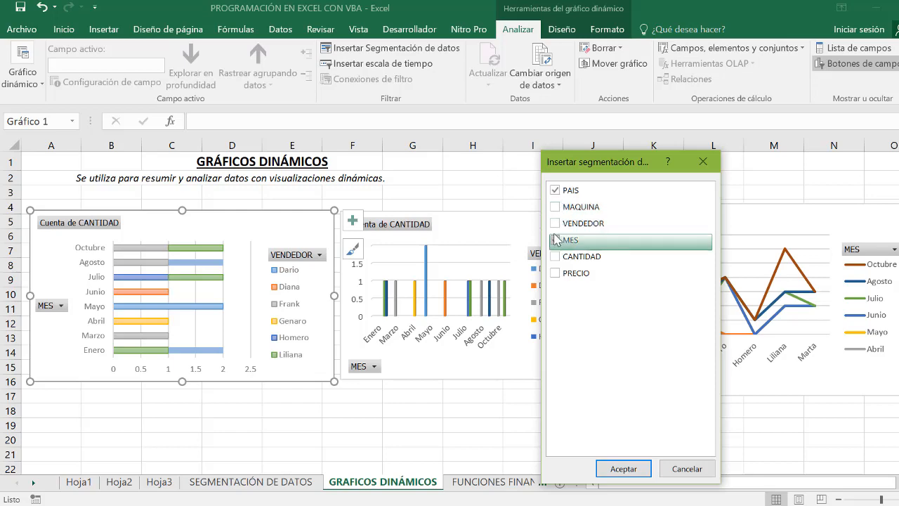
left_click(565, 240)
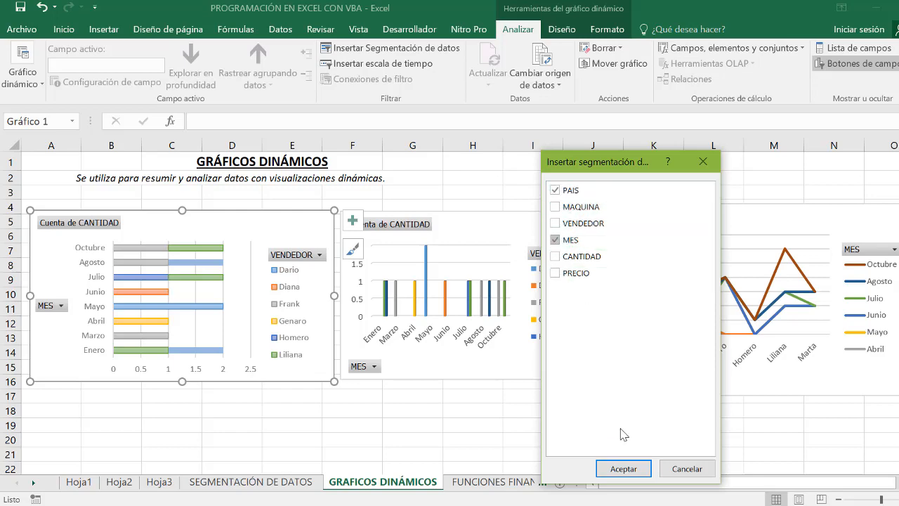
left_click(623, 468)
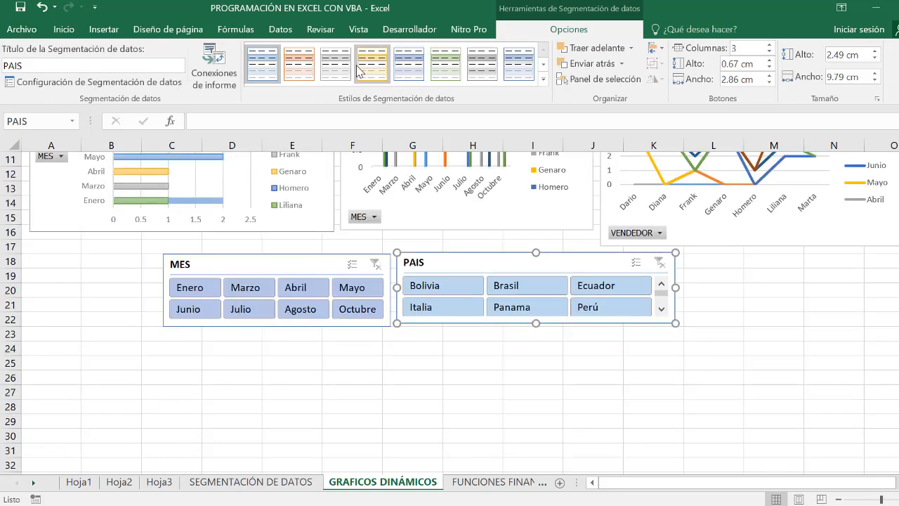
- Give the PAIS slicer the yellow style and three columns, and place it beside the four-column MES slicer below the charts
left_click(373, 63)
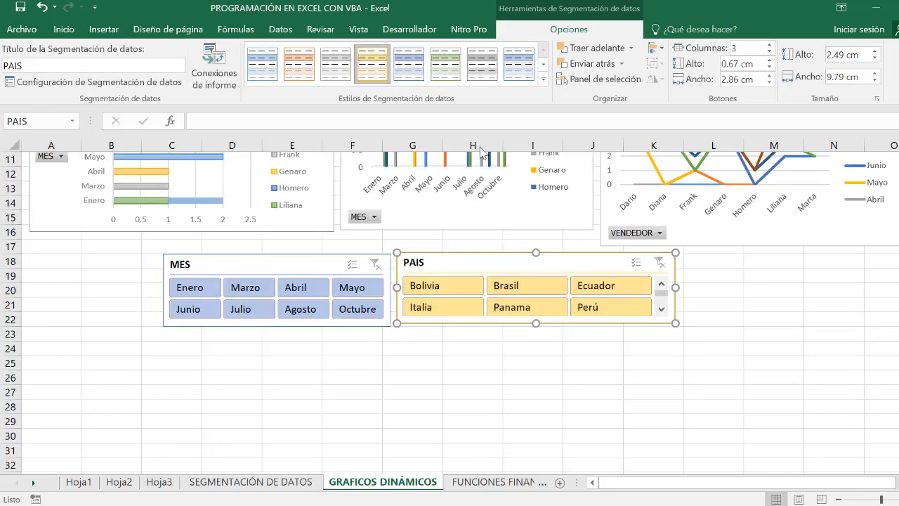
left_click(478, 385)
scroll(562, 369, "up", 1)
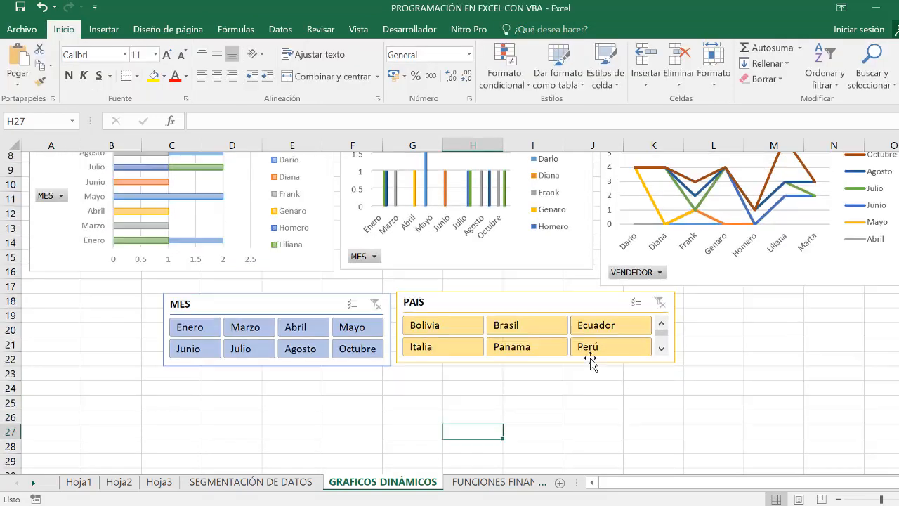
scroll(590, 360, "up", 3)
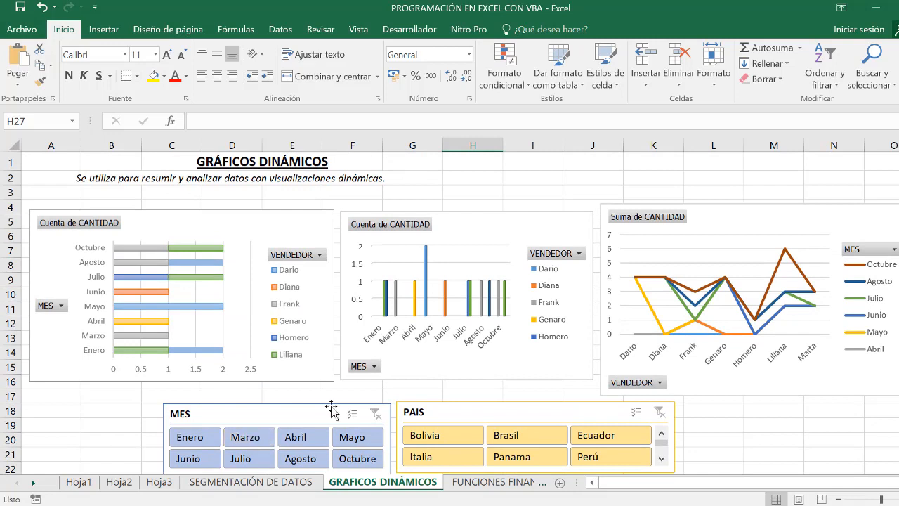
- Filter the charts by Enero, Marzo, Abril and Mayo in turn with the MES slicer, and clear its filter
left_click(205, 440)
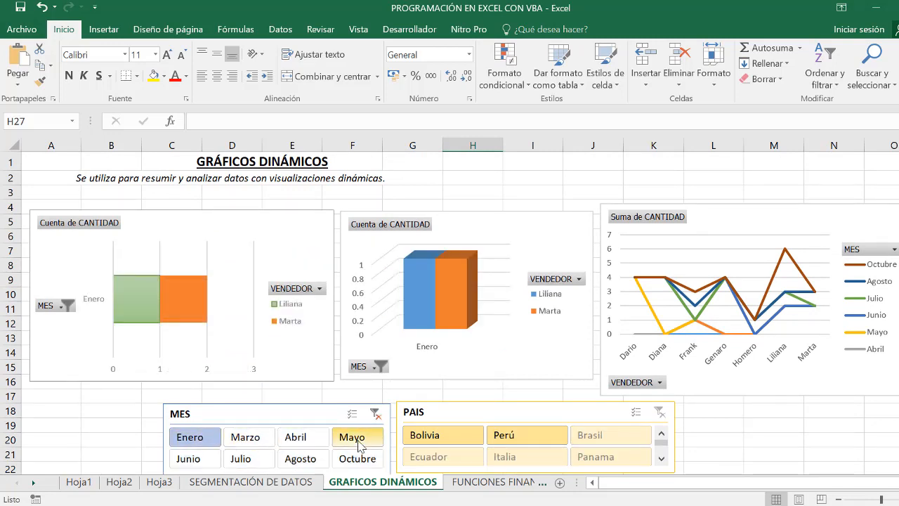
left_click(247, 441)
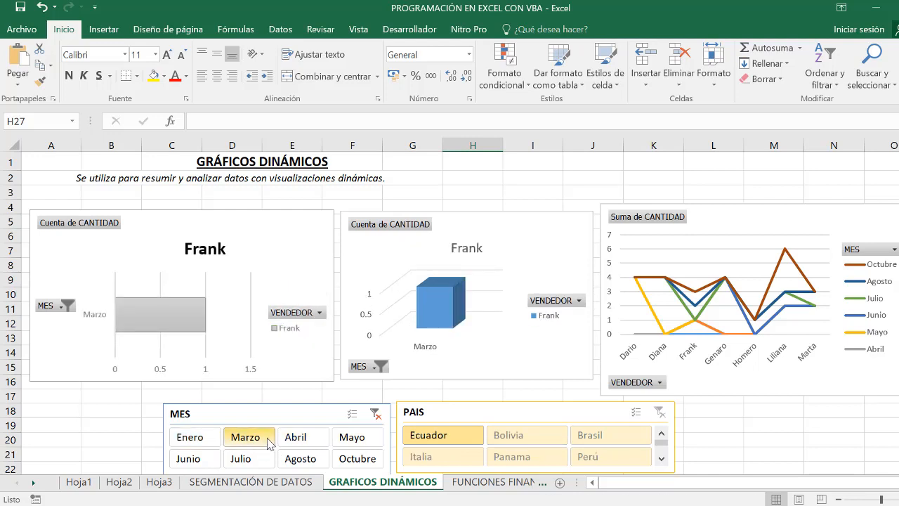
left_click(319, 441)
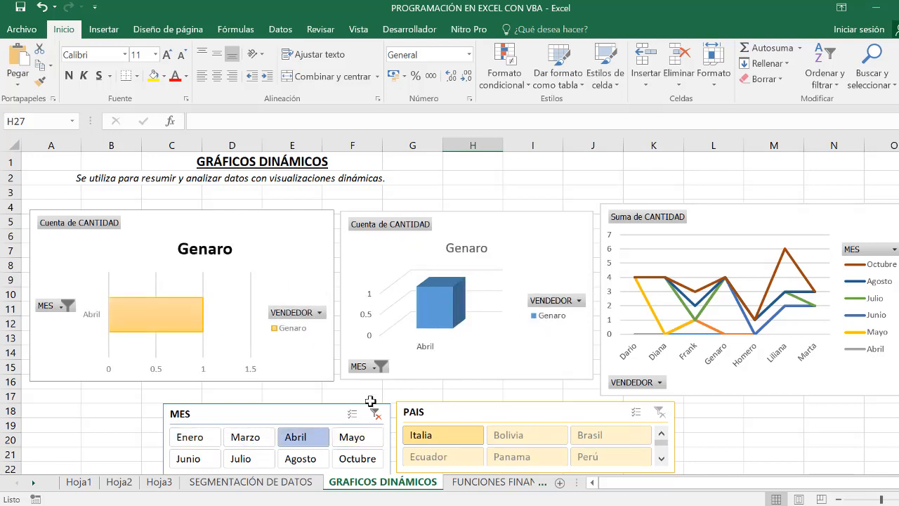
left_click(354, 438)
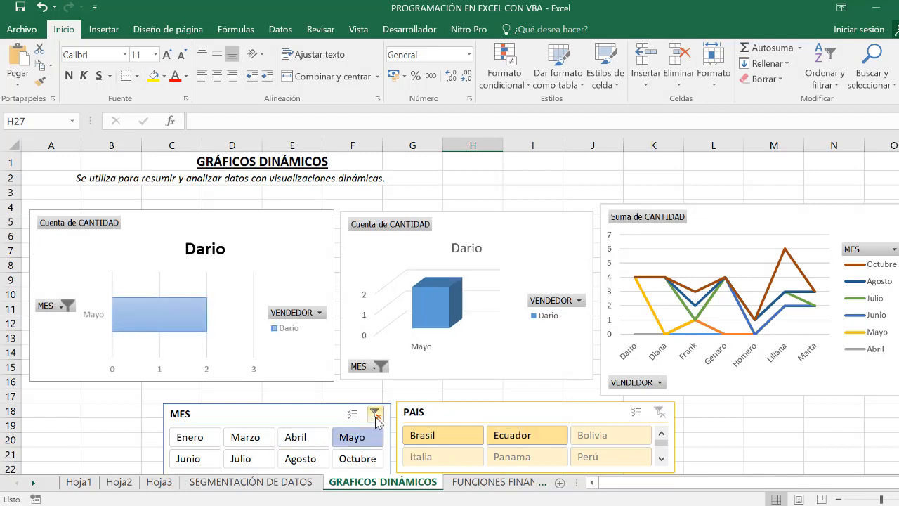
left_click(376, 415)
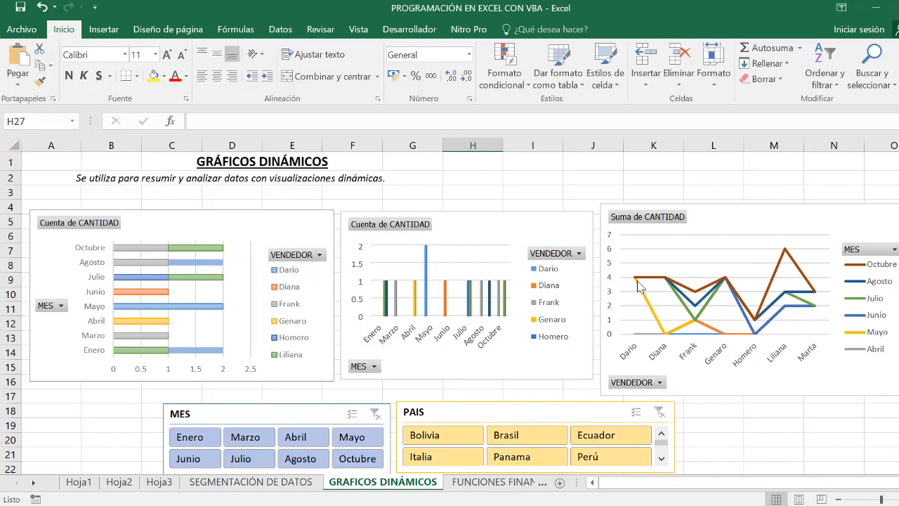
- Connect the MES slicer to TablaDinámica2 and TablaDinámica3 in its report connections
left_click(289, 415)
left_click(576, 29)
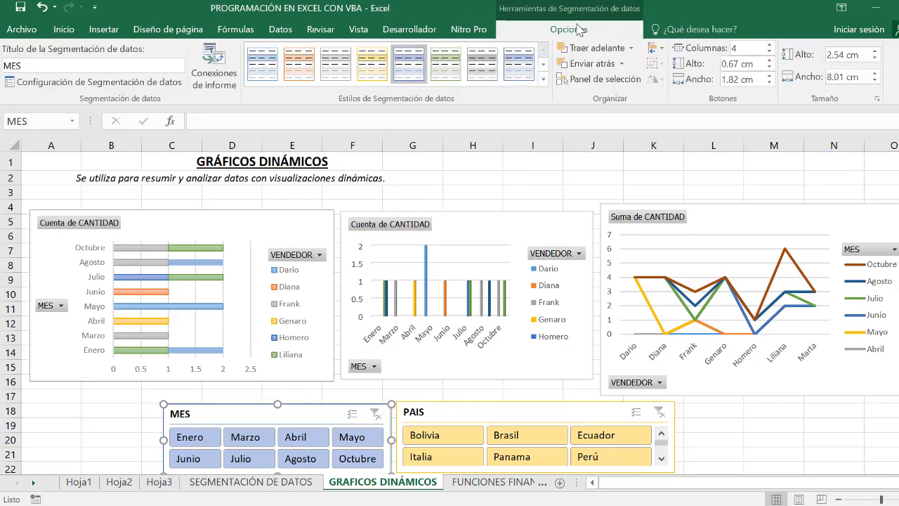
left_click(223, 76)
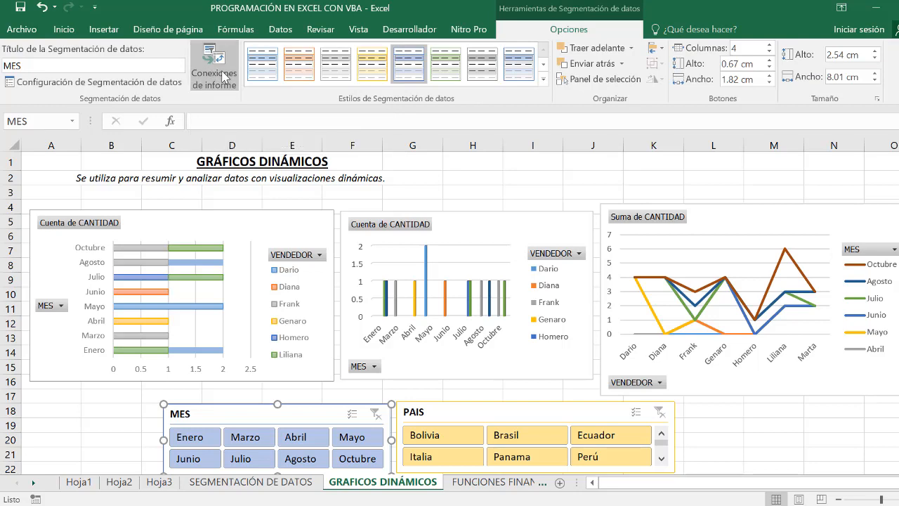
left_click(504, 320)
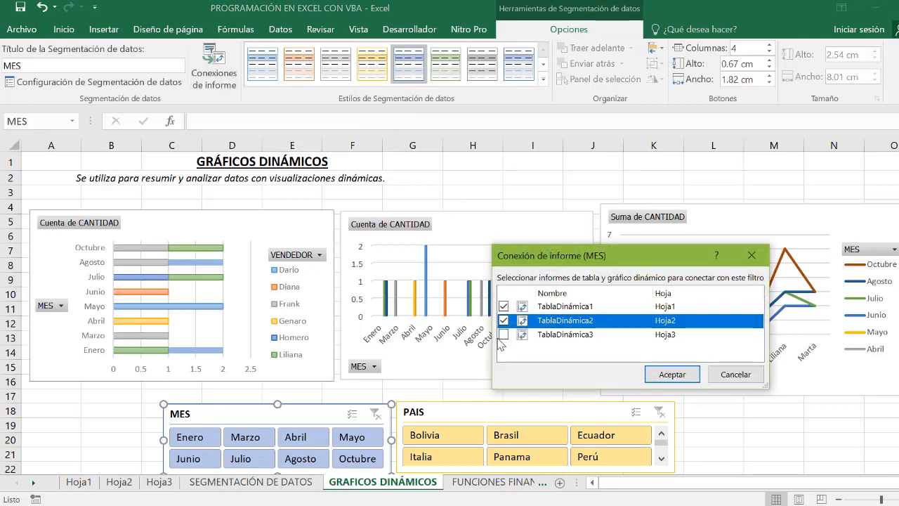
left_click(504, 334)
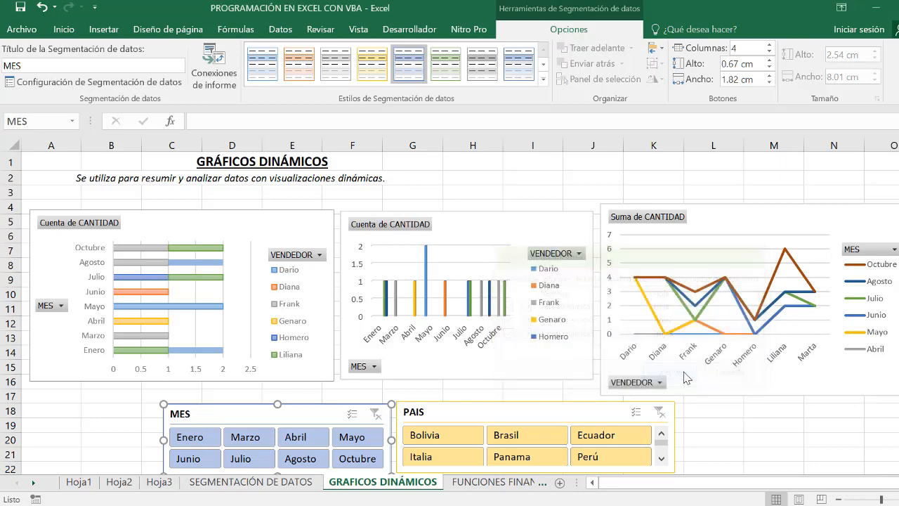
left_click(685, 373)
- Connect the PAIS slicer to TablaDinámica2 and TablaDinámica3 in its report connections
left_click(621, 399)
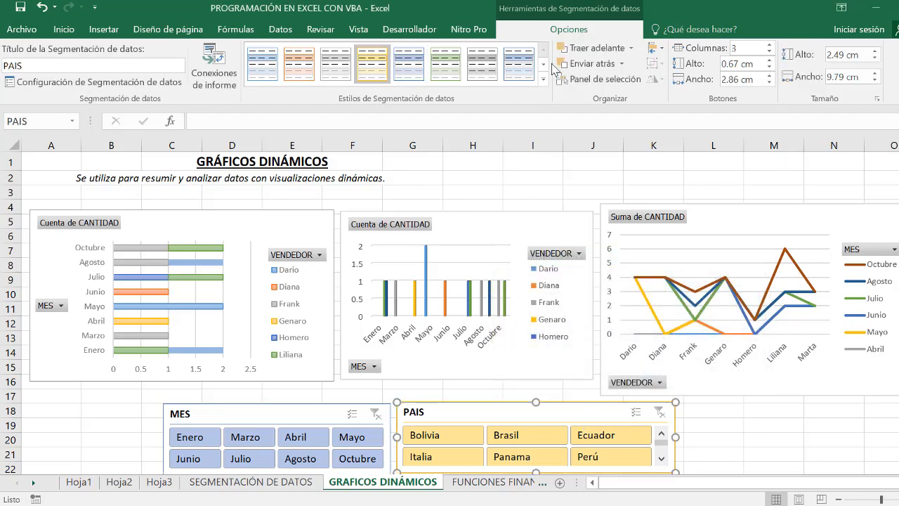
left_click(192, 68)
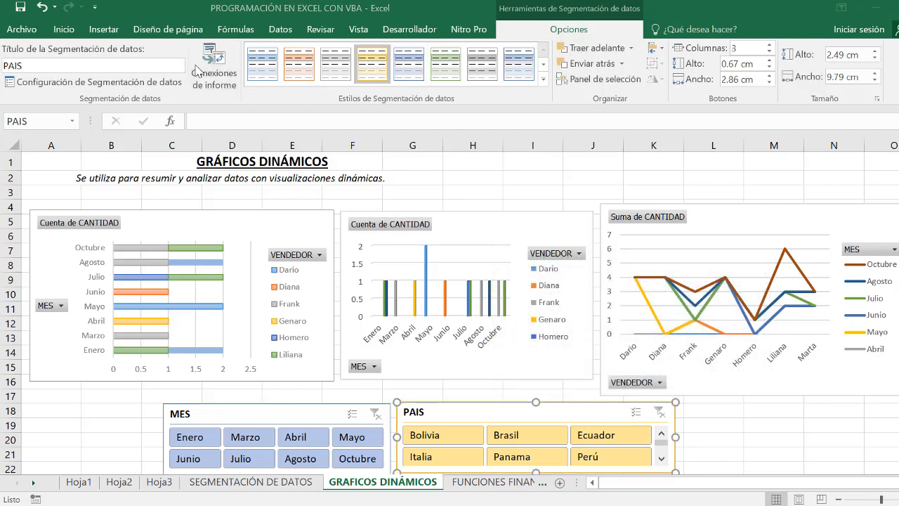
left_click(504, 322)
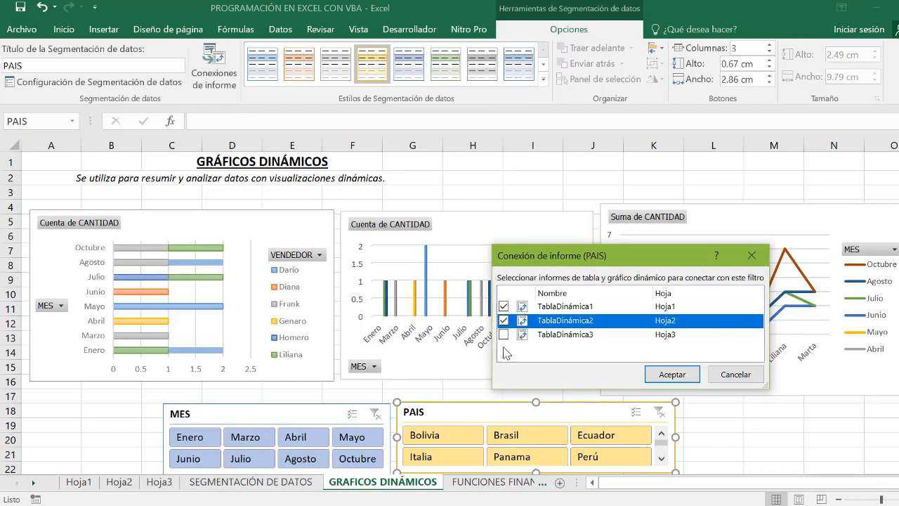
left_click(504, 335)
left_click(652, 377)
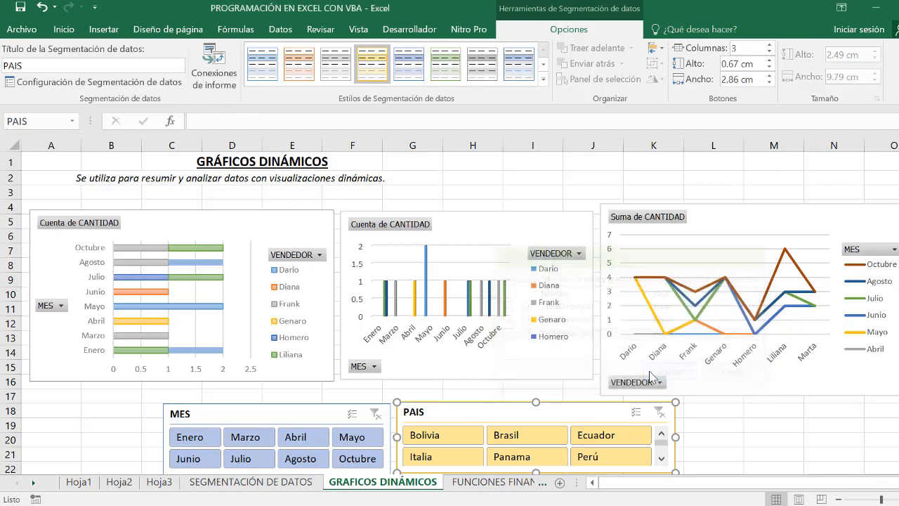
- Test the MES slicer on all three charts by switching between Abril, Marzo, Enero and Mayo, and clear its filter
left_click(307, 439)
left_click(246, 438)
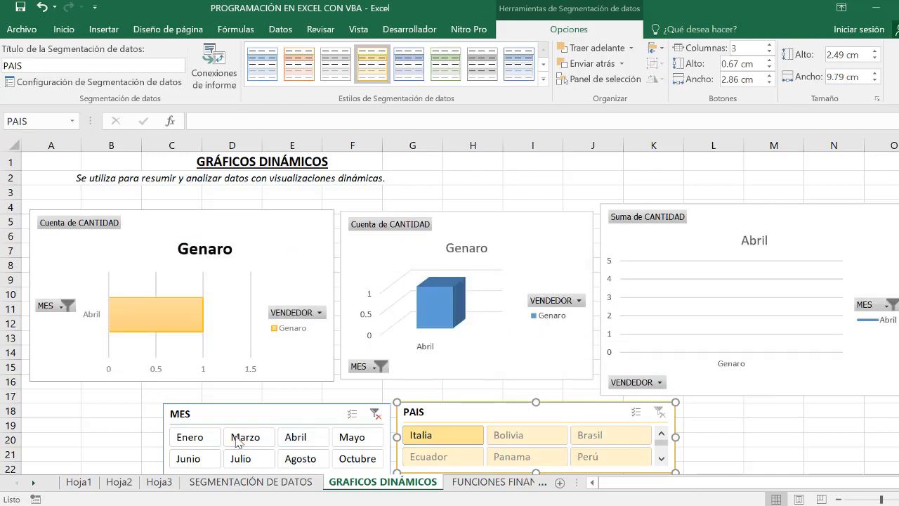
left_click(209, 440)
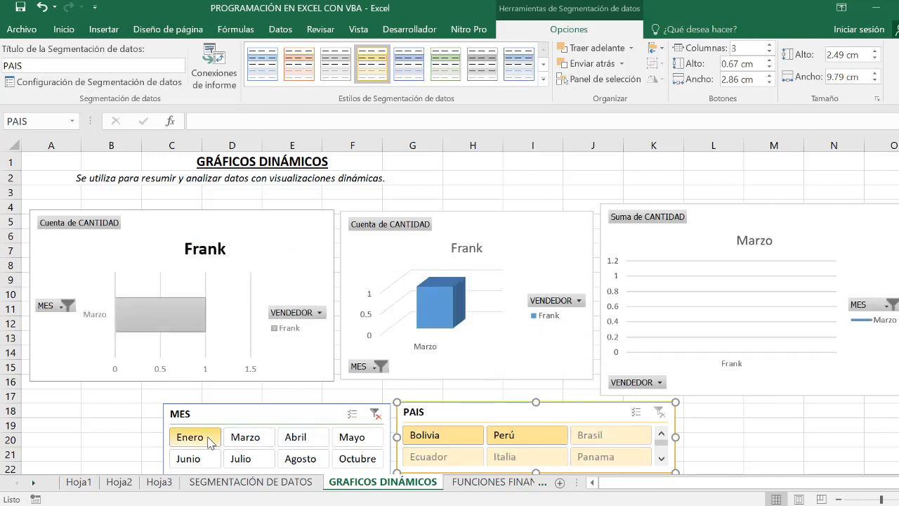
left_click(308, 448)
left_click(358, 443)
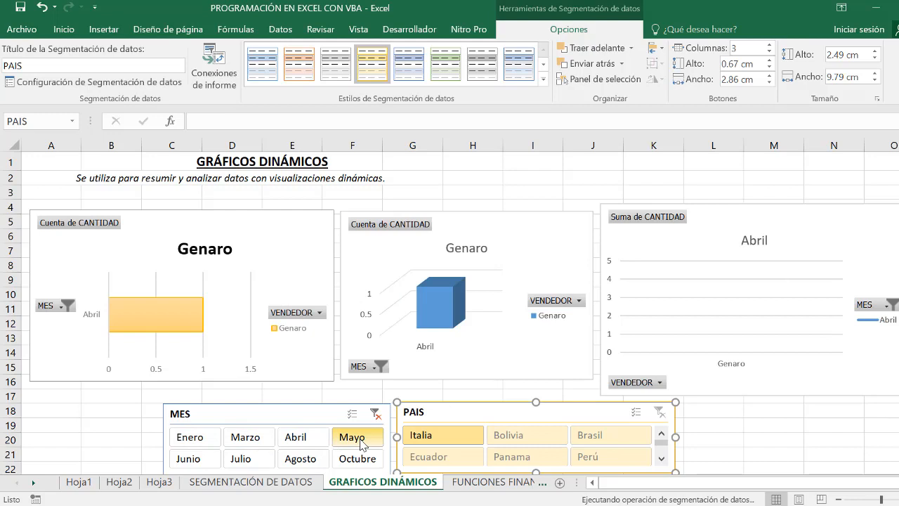
left_click(301, 444)
left_click(374, 413)
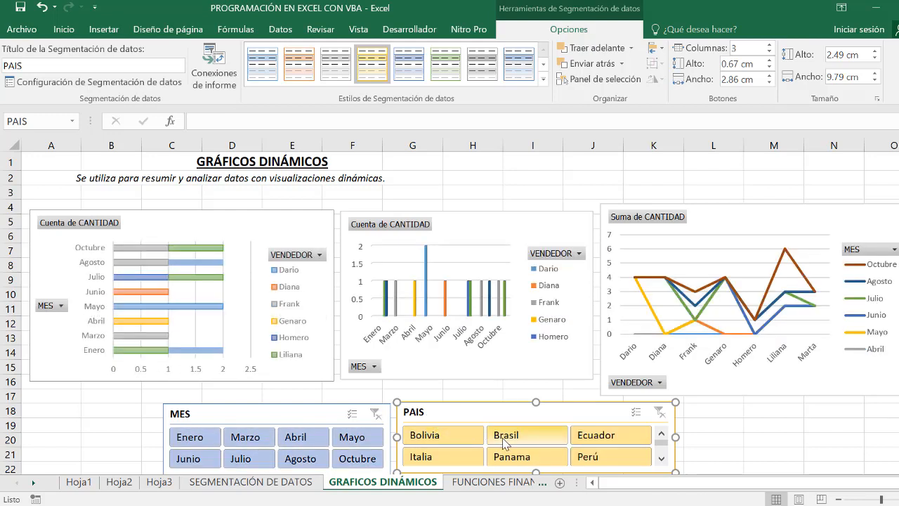
- Filter all three charts with the PAIS slicer by Panama, Italia, Brasil, Ecuador and Perú in turn
left_click(511, 458)
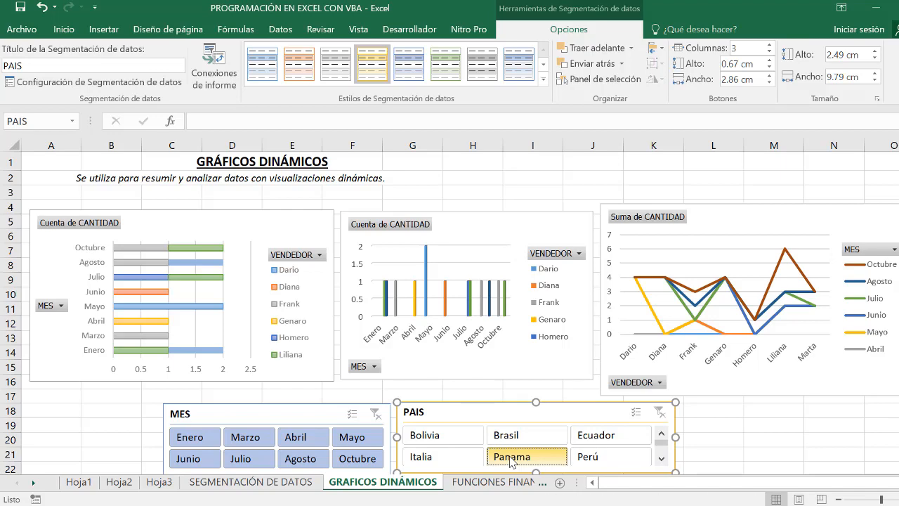
left_click(440, 458)
left_click(526, 436)
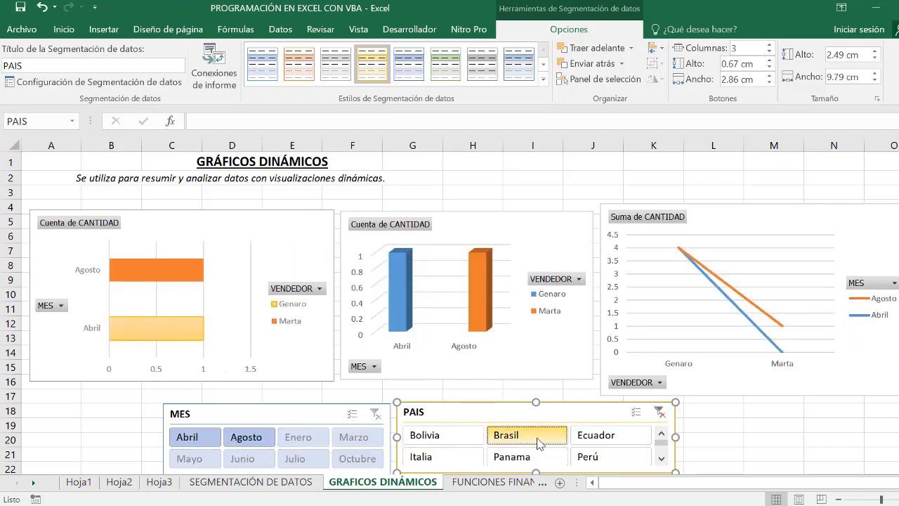
left_click(611, 439)
left_click(609, 457)
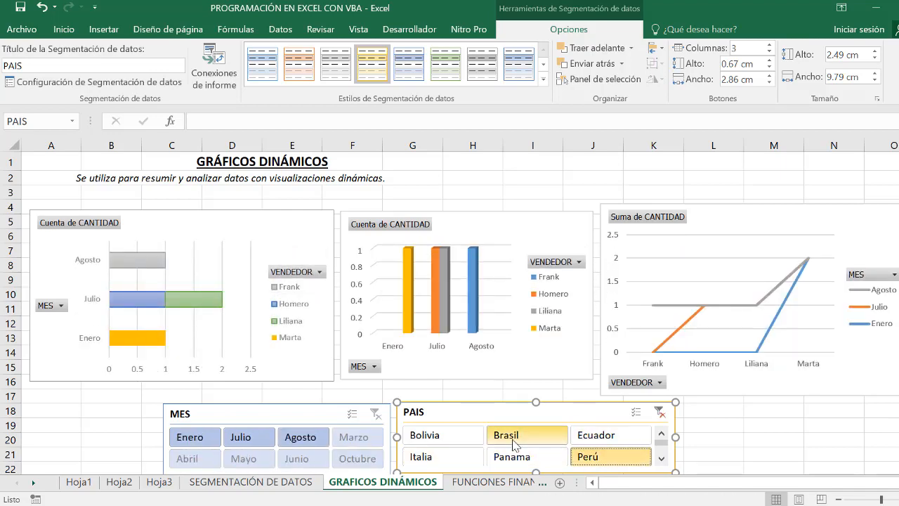